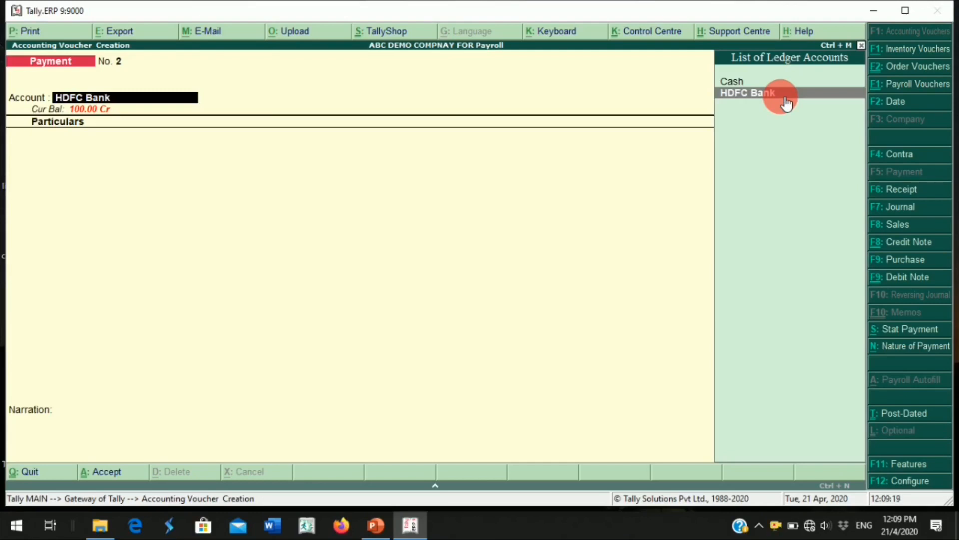
click(785, 102)
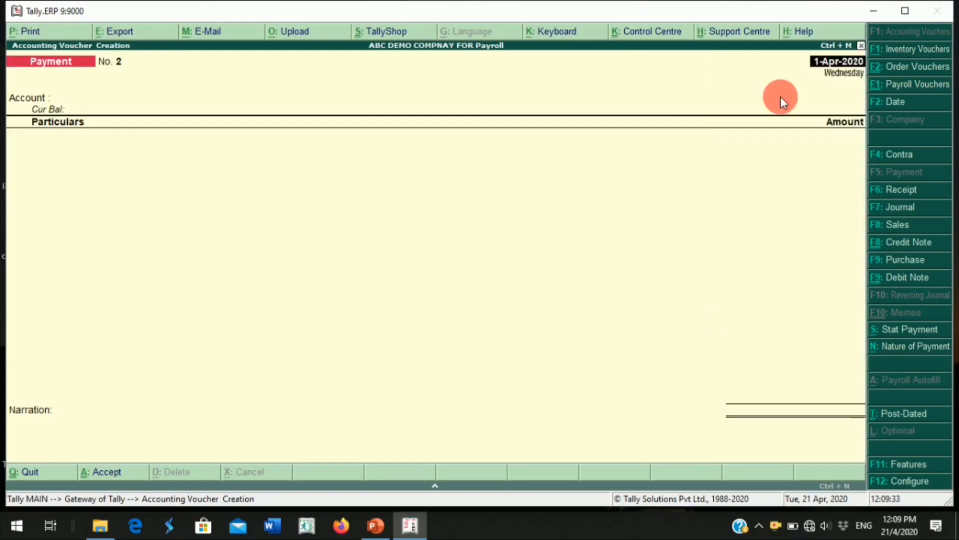
key(Return)
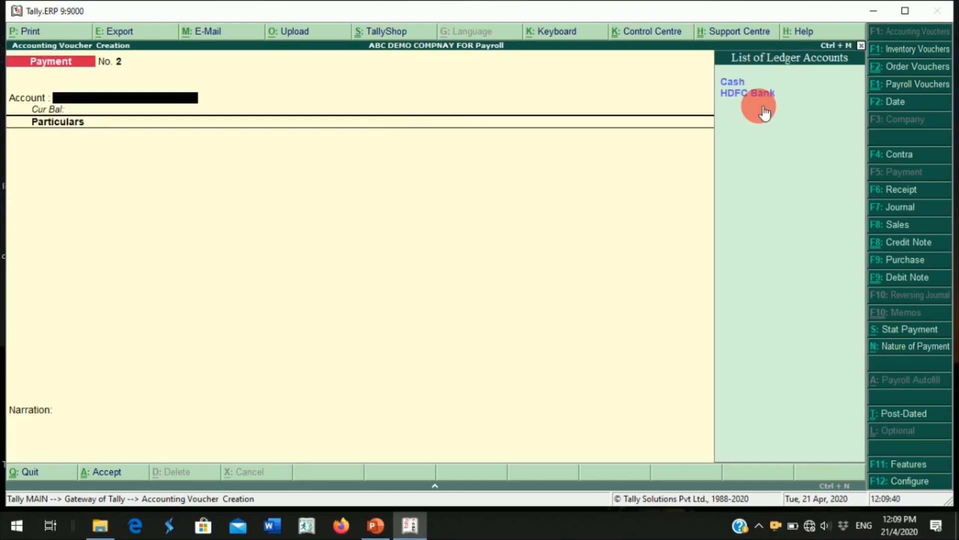
key(Down)
key(Down)
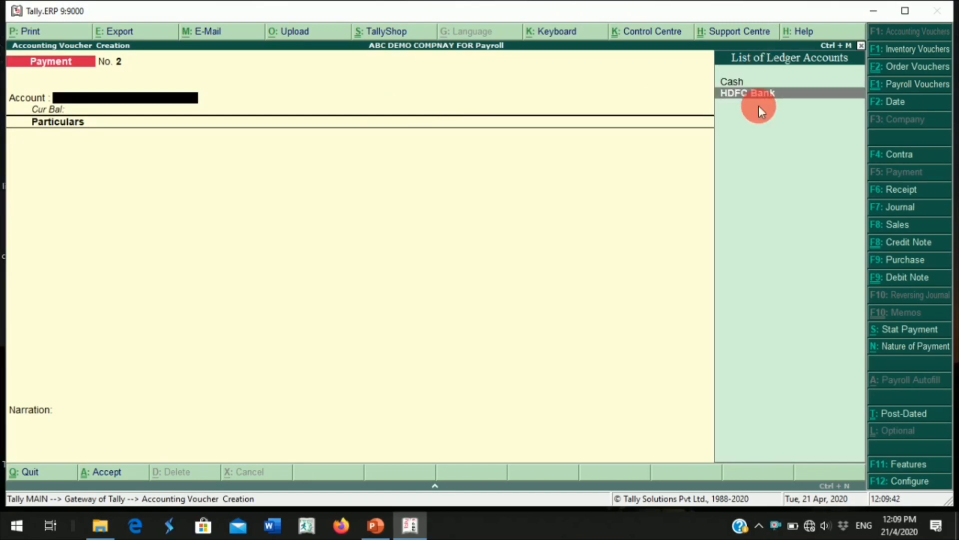
key(Return)
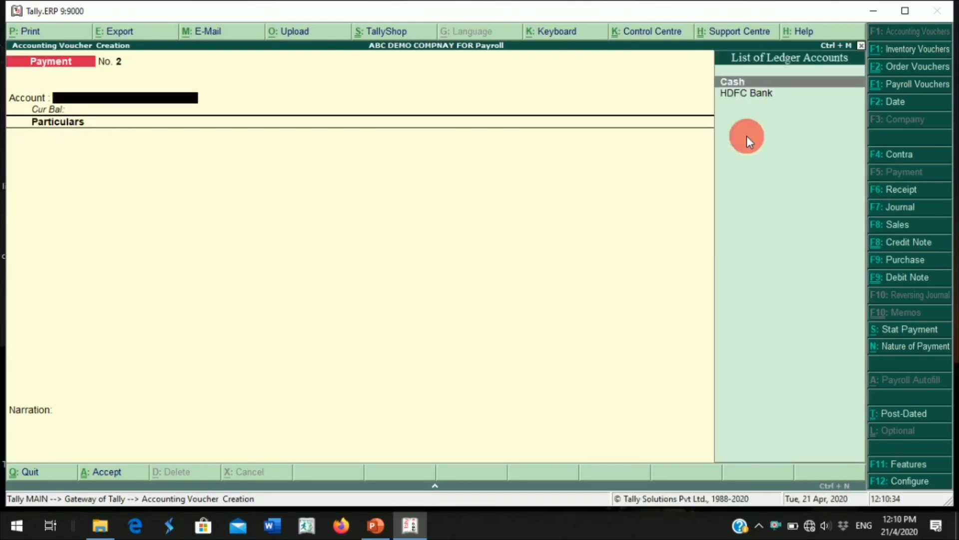
Set Cash as the payment voucher's account and enter a 1,000 payment to Abc, adjusted On Account
key(Return)
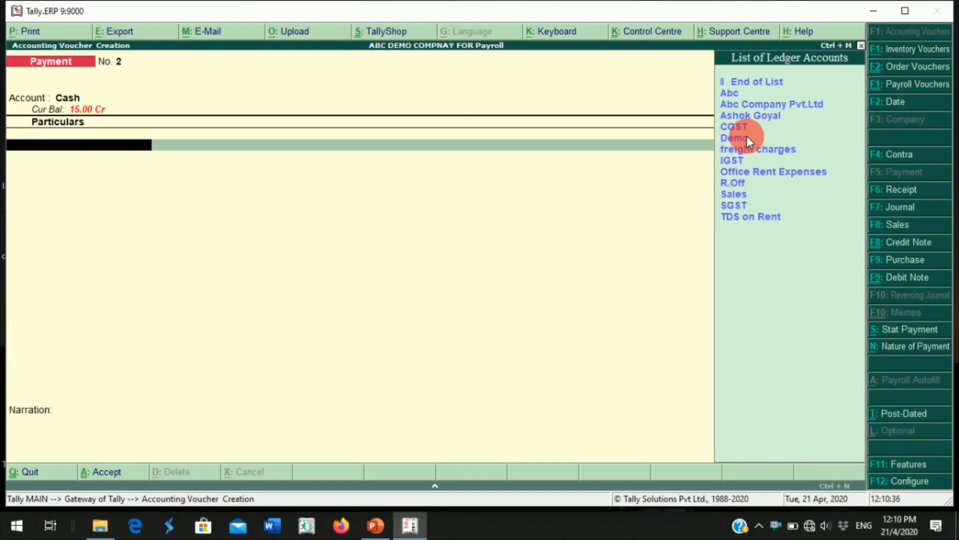
key(Return)
text(1)
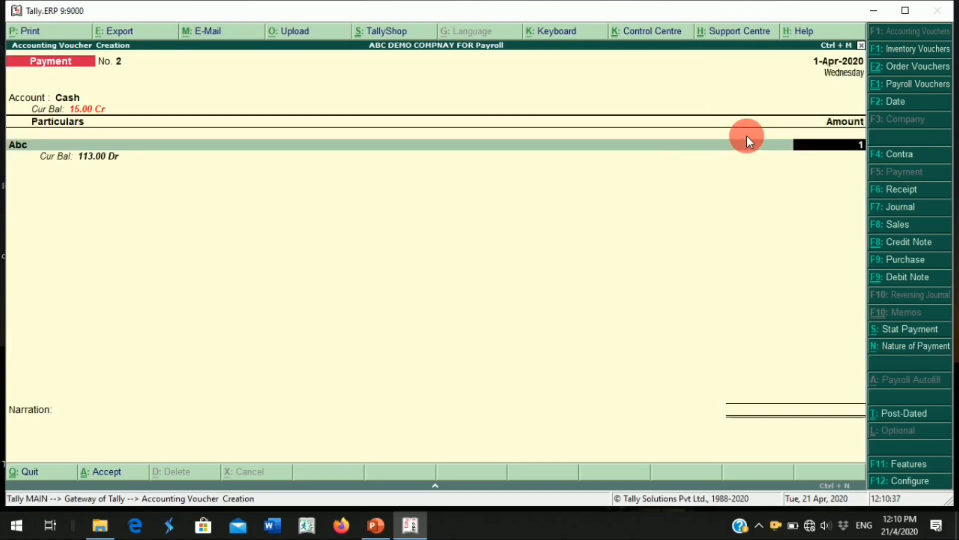
text(,000)
key(Return)
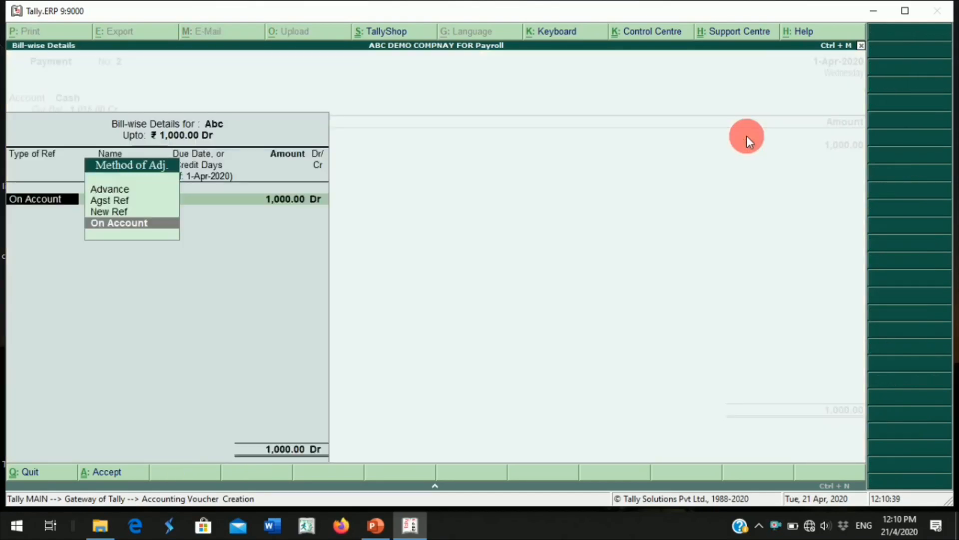
key(Return)
key(Return)
key(Return)
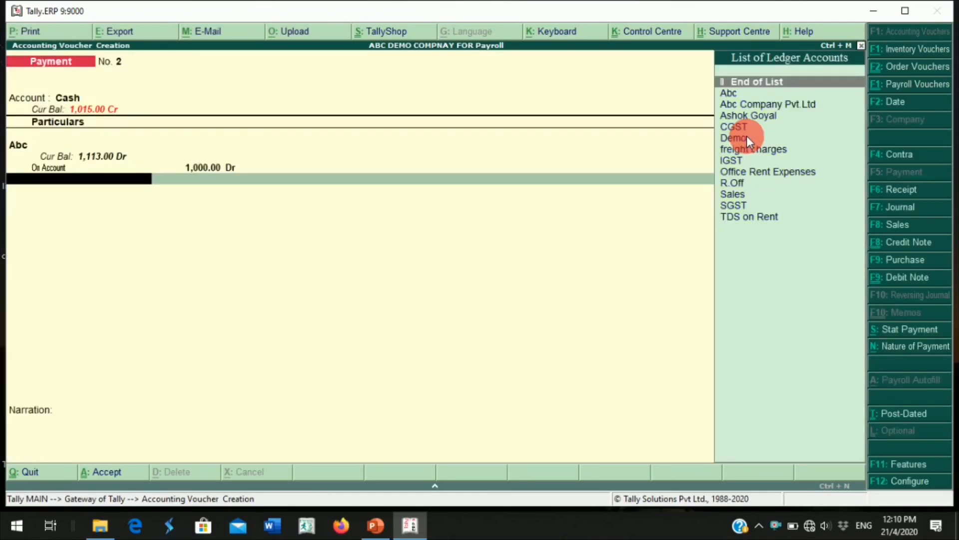
Add a 100 payment line for Abc Company Pvt.Ltd to the voucher, adjusted On Account
key(Down)
key(Down)
key(Return)
text(100)
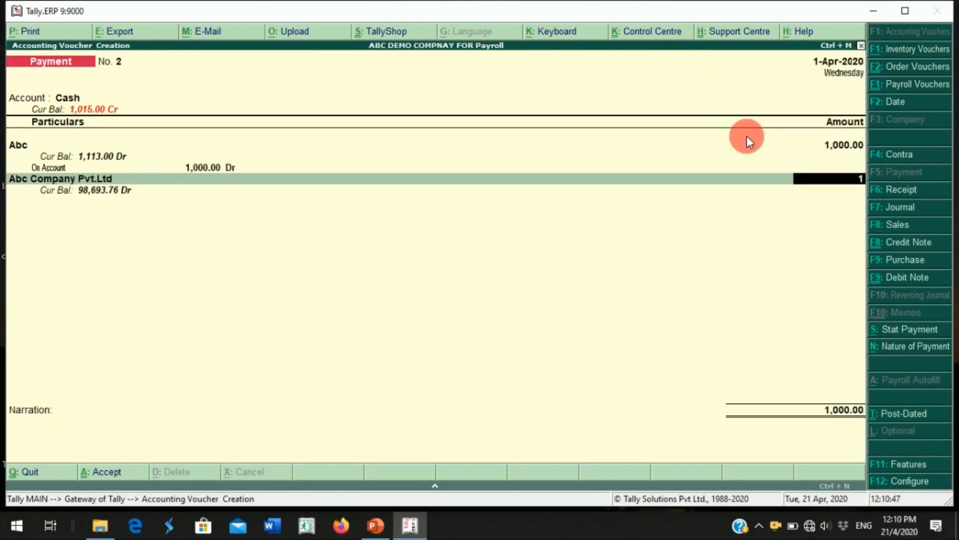
key(Return)
key(Down)
key(Down)
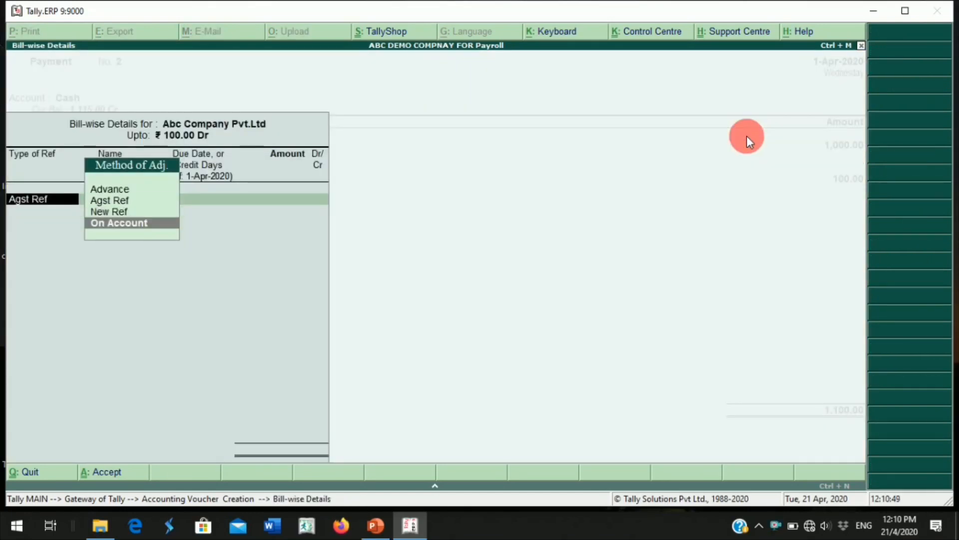
key(Return)
key(Return)
key(Return)
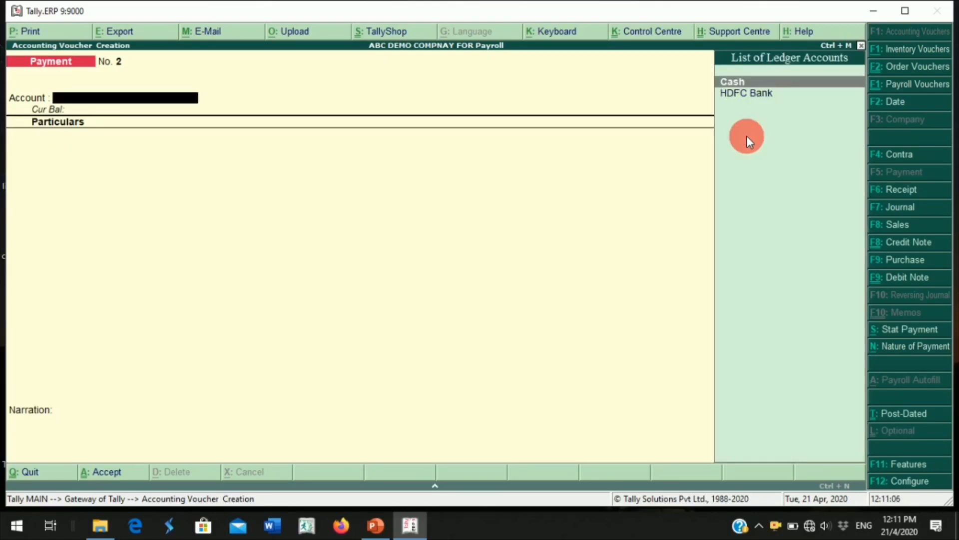
Set HDFC Bank as the payment voucher's account and enter a 1,000 payment to Abc, adjusted On Account
key(Down)
key(Return)
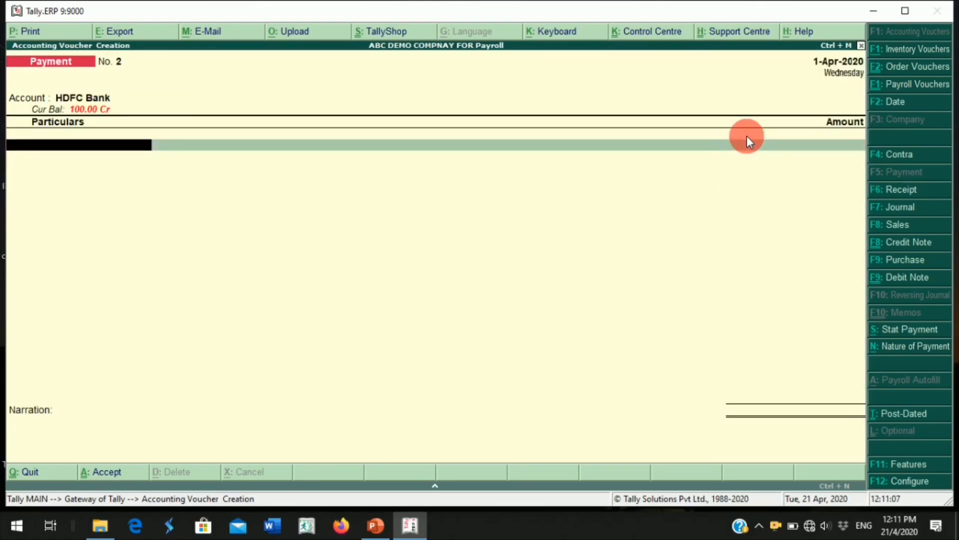
key(Return)
text(1000)
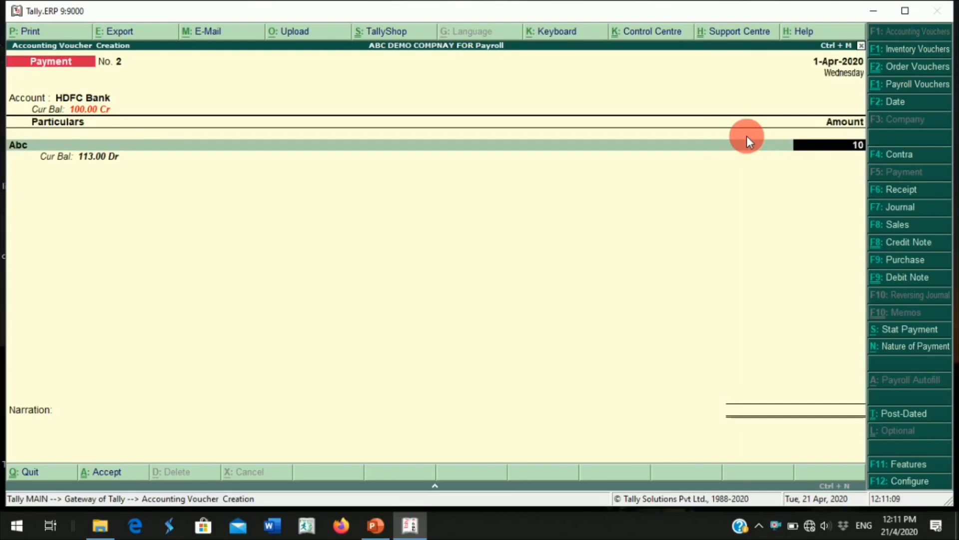
key(Return)
key(Return)
key(Return)
key(Return)
key(Return)
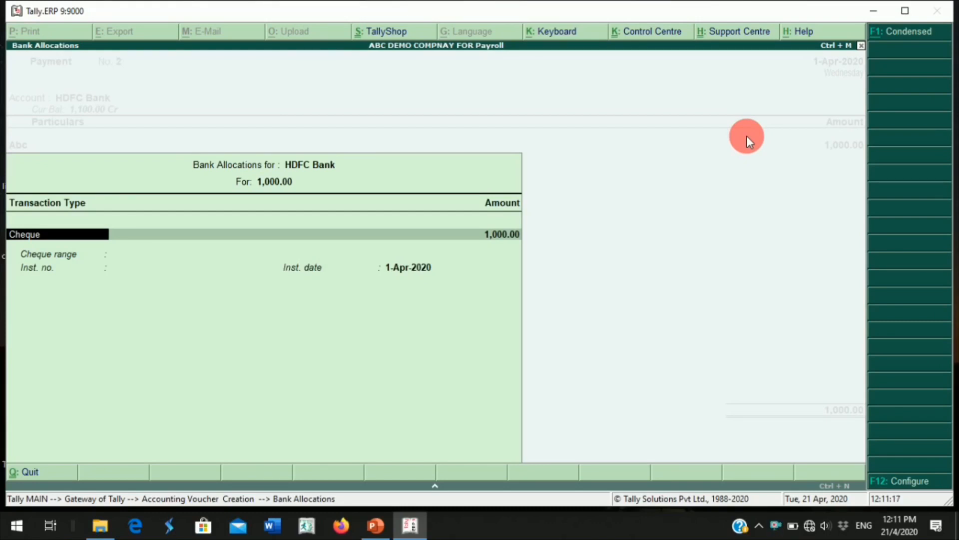
Allocate the 1,000 HDFC Bank payment as a Cheque transaction dated 1-Apr-2020
key(Return)
key(Return)
key(Return)
key(Return)
key(Return)
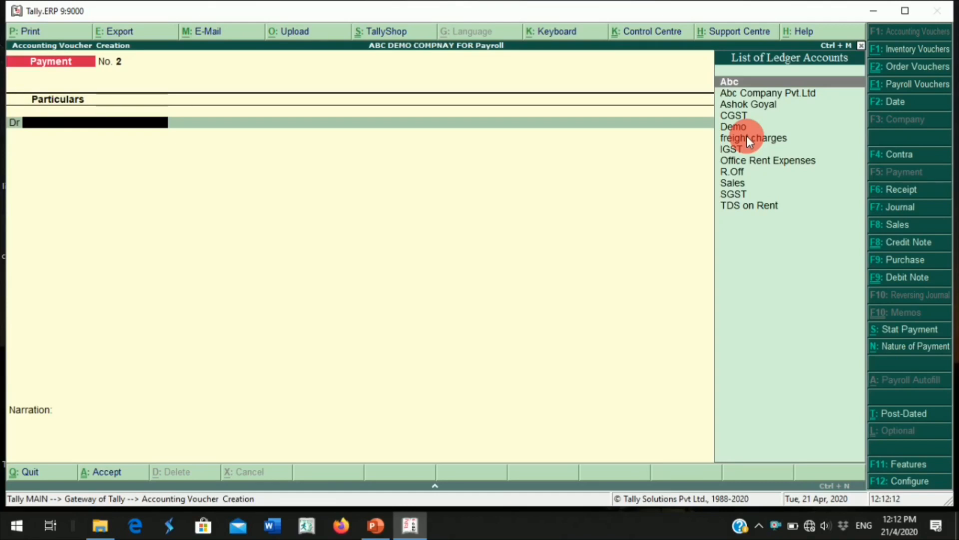
Debit the Abc ledger with 10,000 in the double-entry payment voucher, adjusted On Account
key(Return)
text(10000)
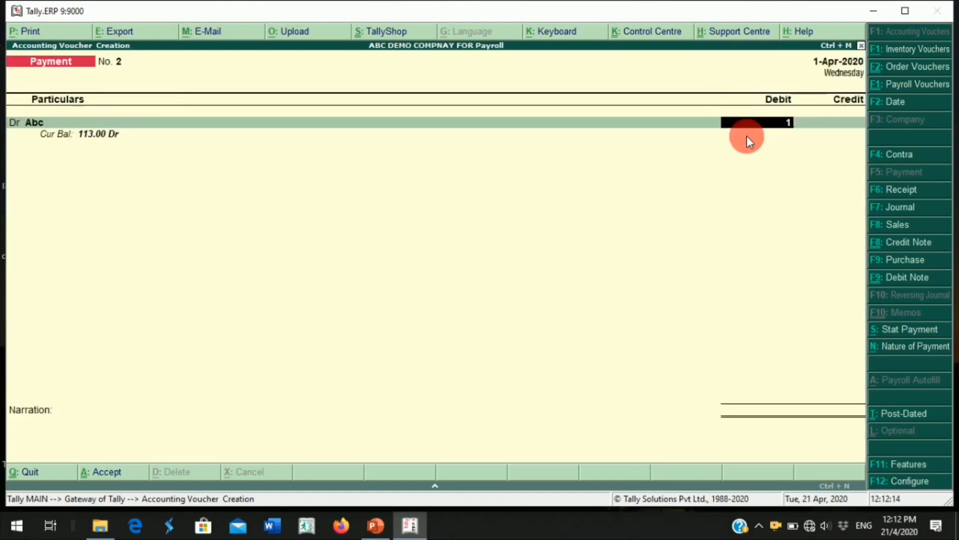
key(Return)
key(Return)
key(Return)
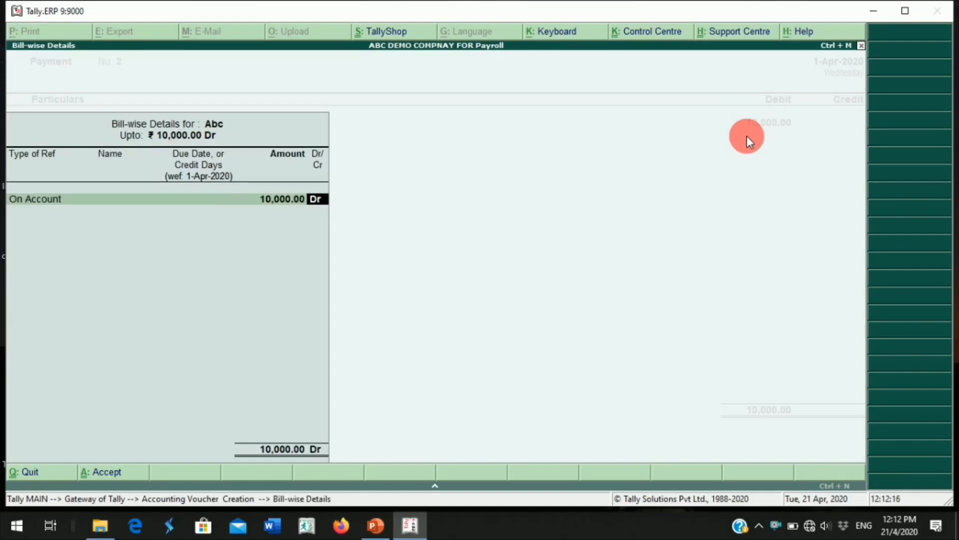
key(Return)
key(Return)
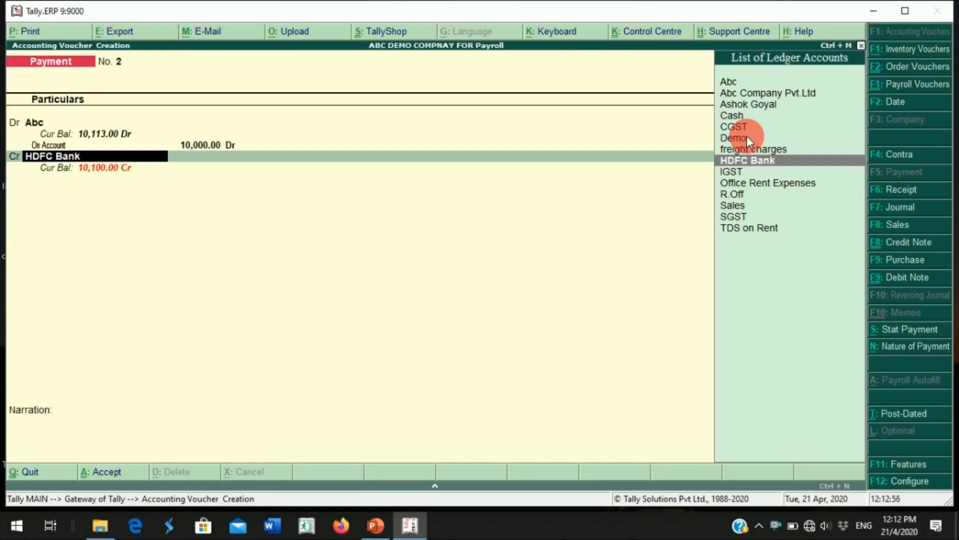
Credit HDFC Bank with 10,000 against Abc and save the payment voucher without a narration
key(Return)
key(Return)
key(Return)
key(Return)
key(Return)
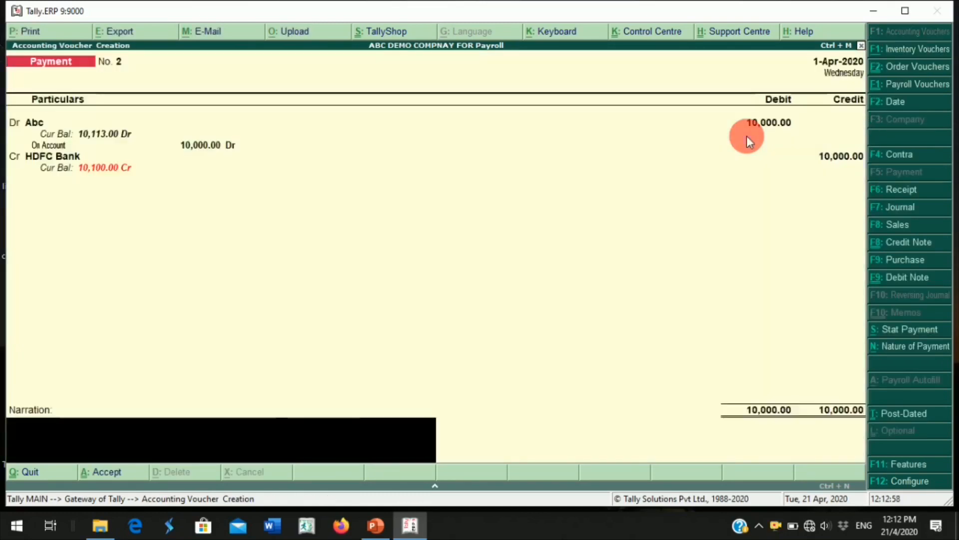
key(Return)
key(Return)
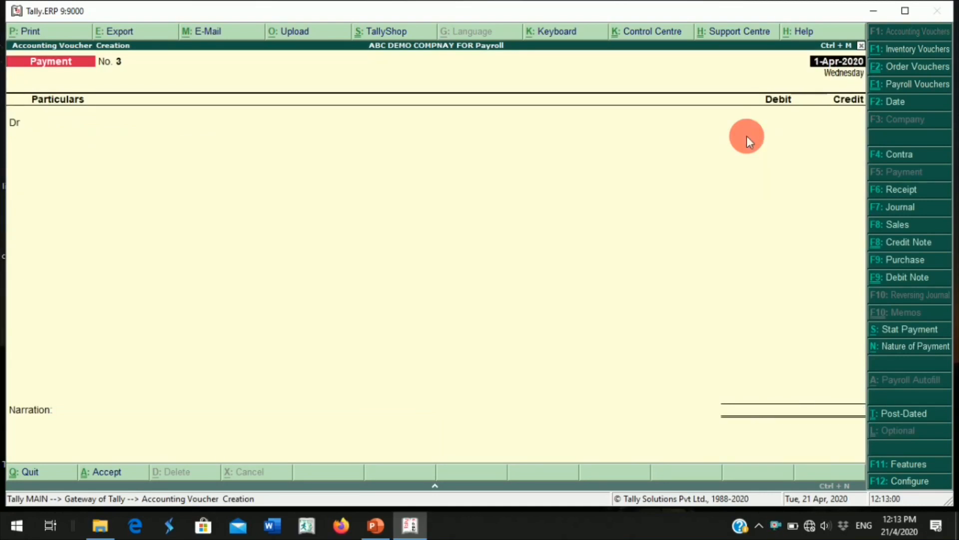
Debit the Abc ledger with 1,000 in a new payment voucher dated 1-Apr-2020, adjusted On Account
key(Return)
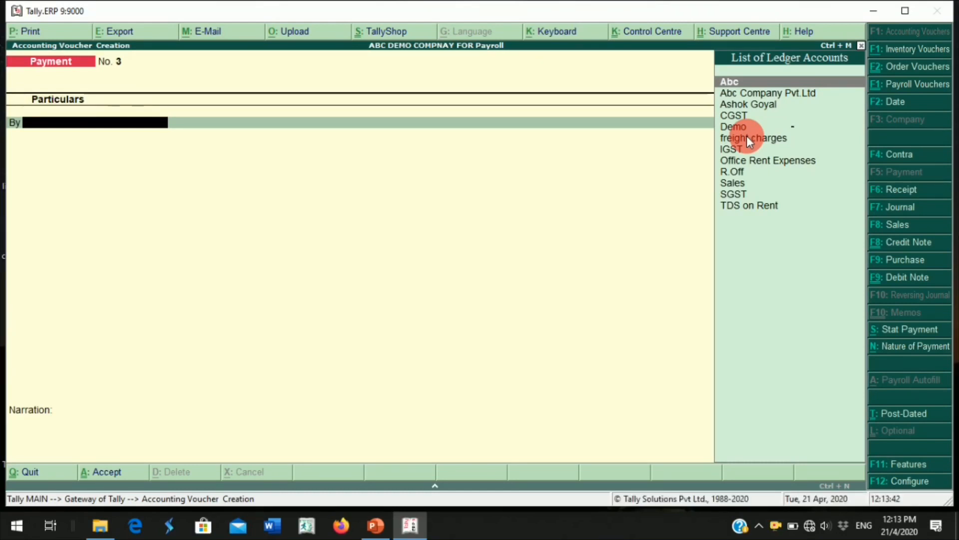
key(Return)
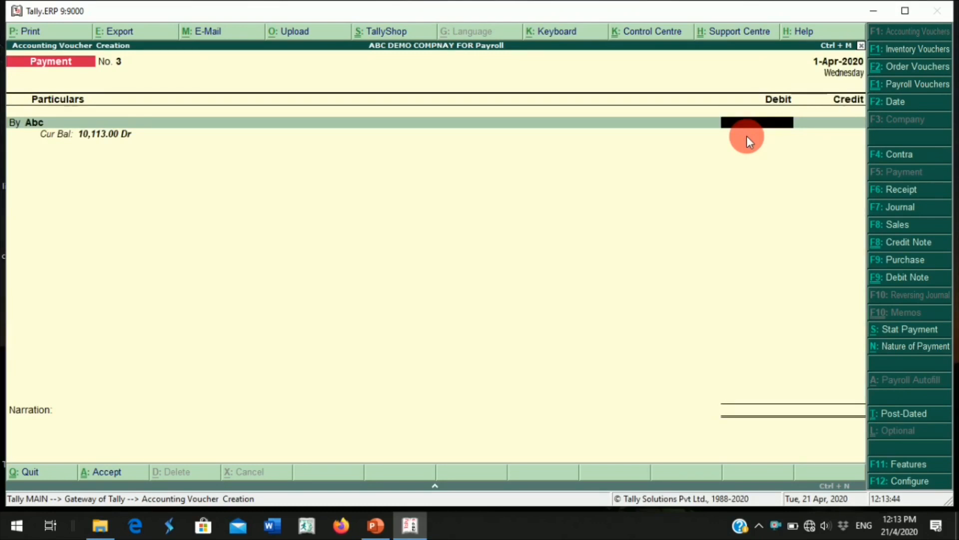
text(1,000)
key(Return)
key(Return)
key(Return)
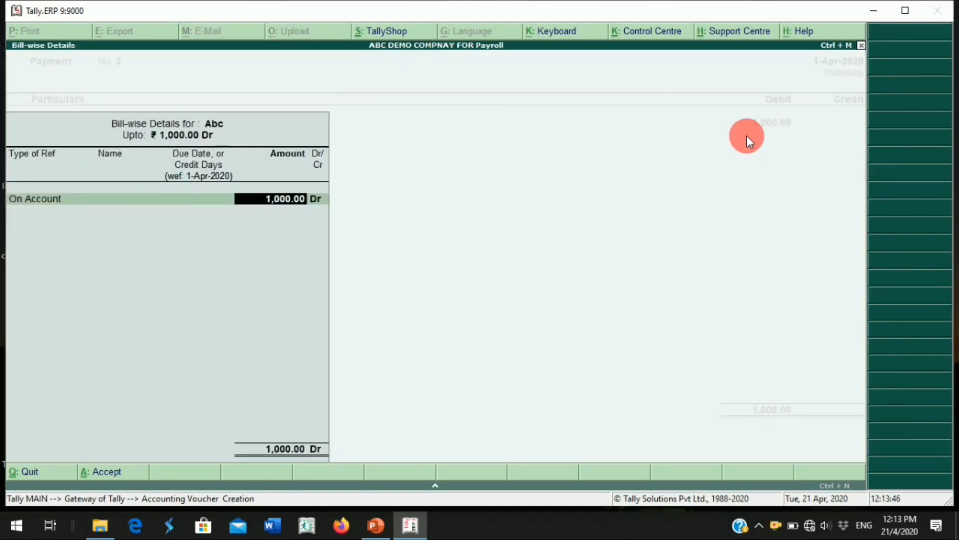
key(Return)
key(Return)
key(Return)
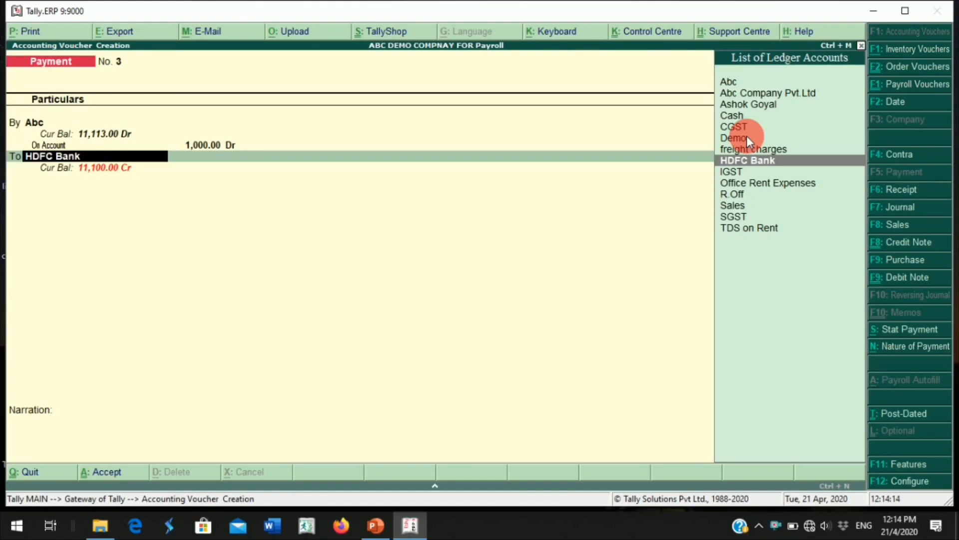
Credit HDFC Bank with 1,000 against Abc and save the payment voucher without a narration
key(Return)
key(Return)
key(Return)
key(Return)
key(Return)
key(Return)
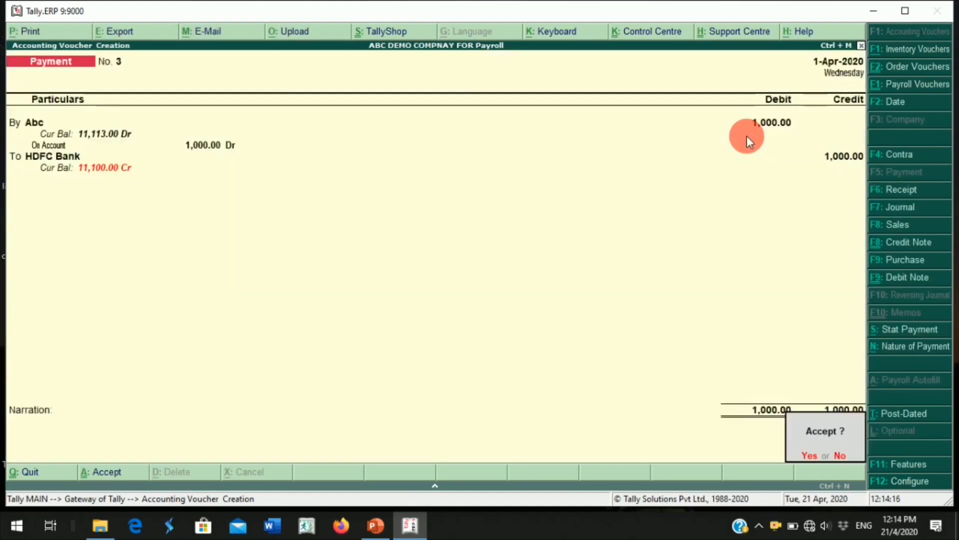
key(Return)
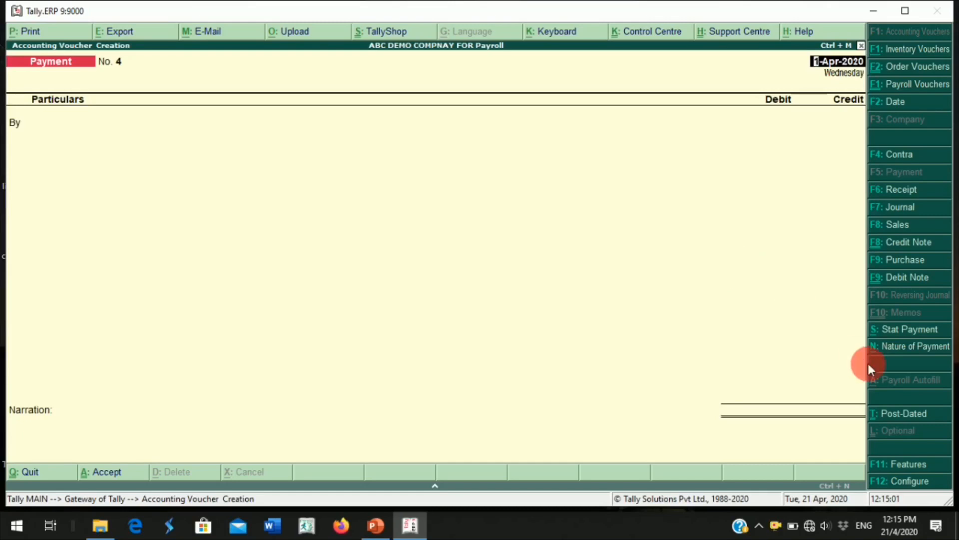
Set the voucher configuration option "Use single entry mode for payment/receipt/contra vouchers" to Yes
click(901, 485)
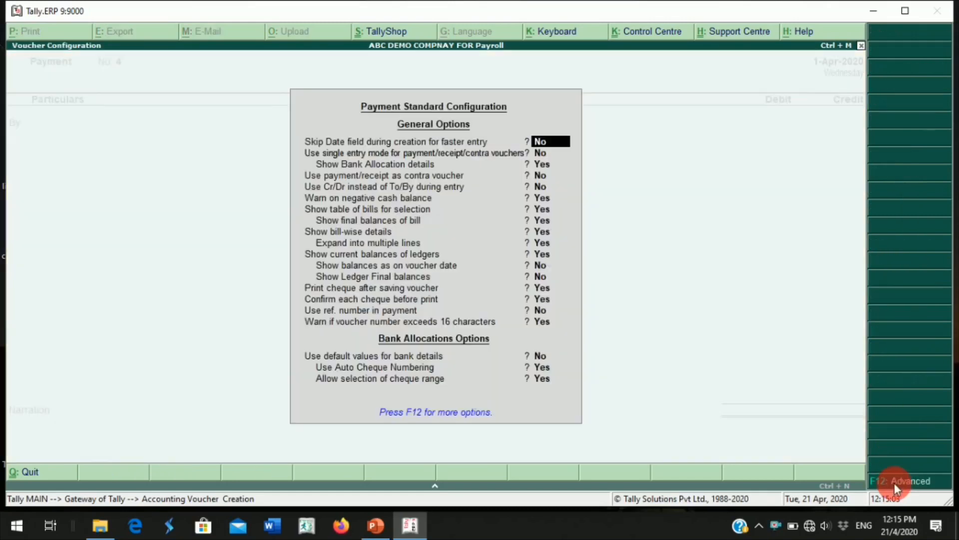
key(Return)
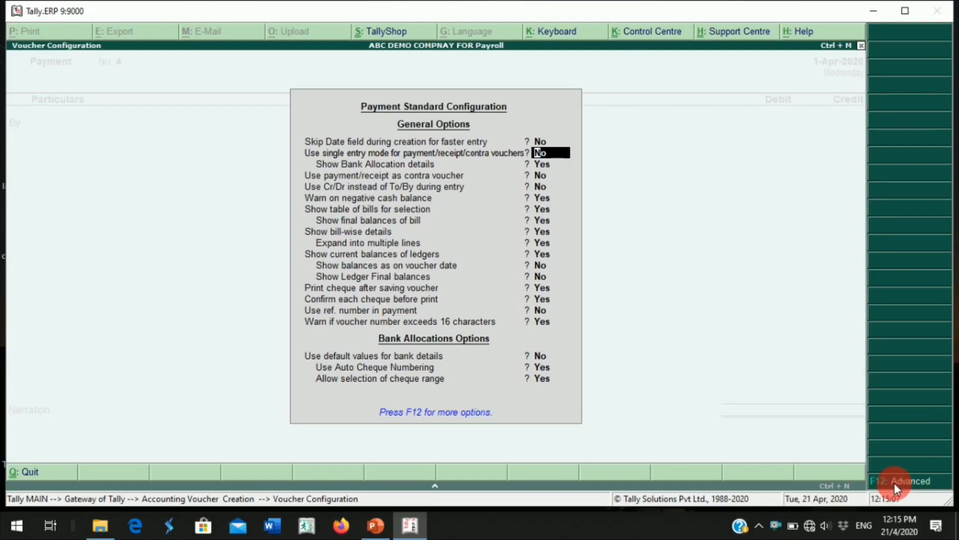
text(y)
key(Return)
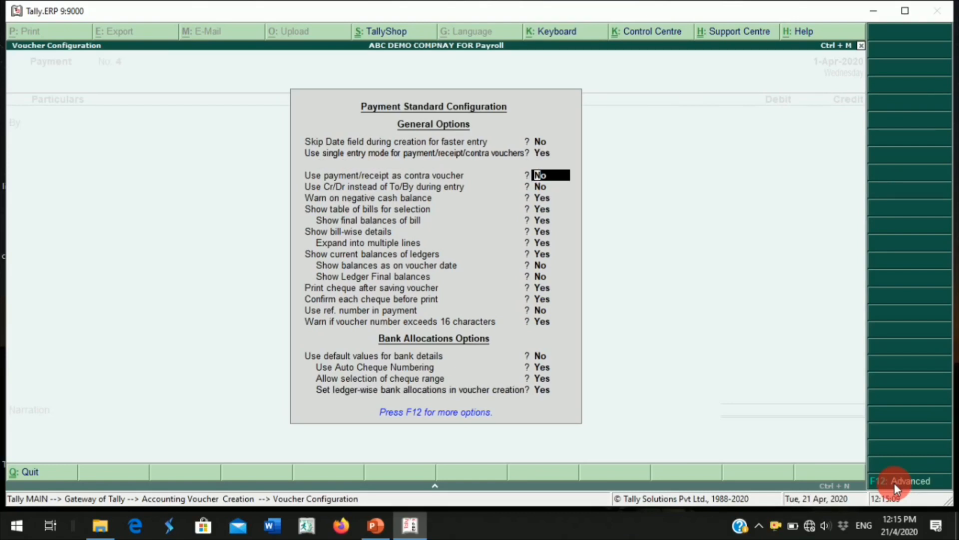
key(Return)
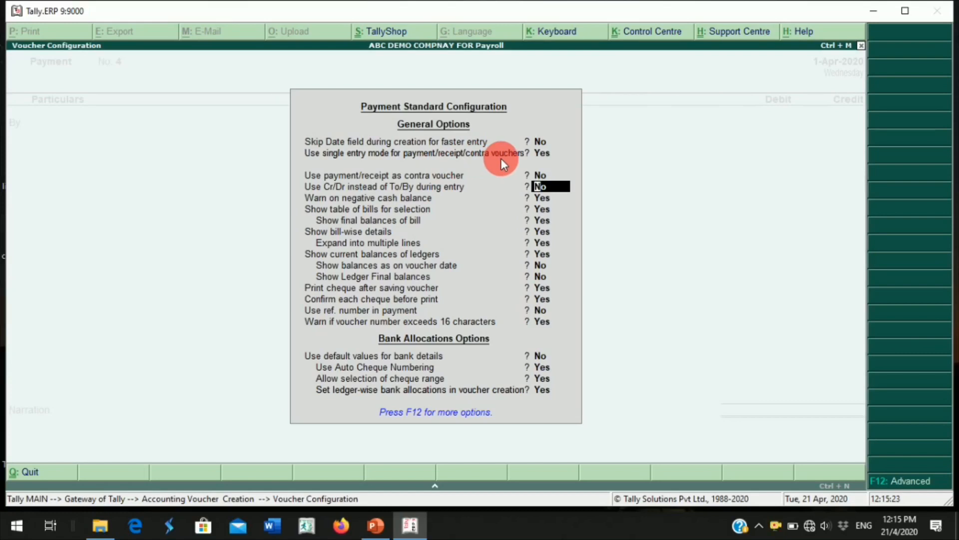
key(Return)
key(Return)
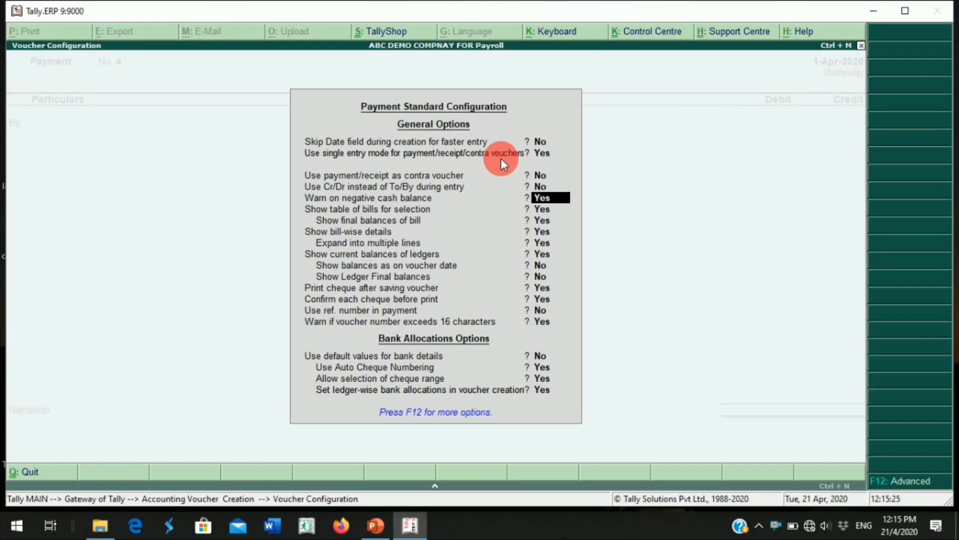
key(Escape)
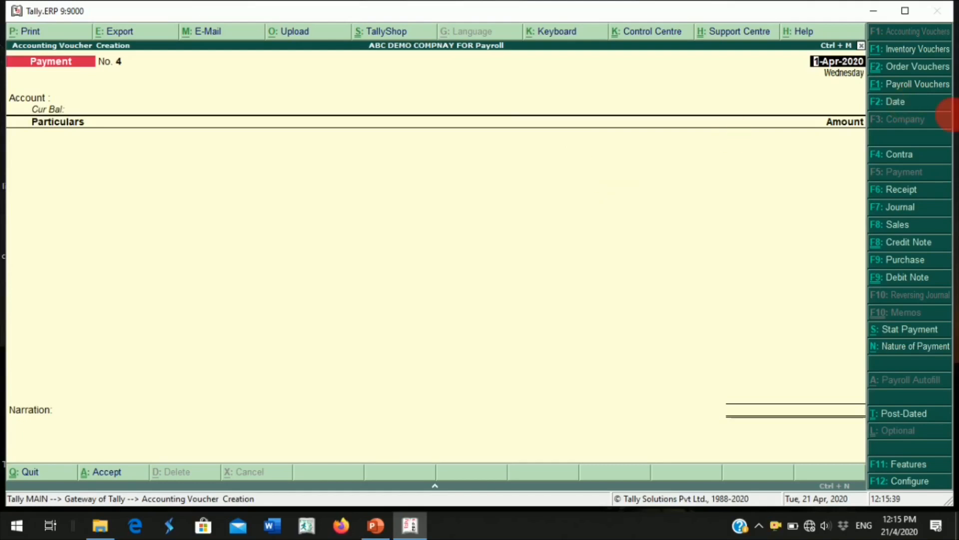
Examine the single-entry layout of the Contra voucher and return to the Payment voucher
click(910, 155)
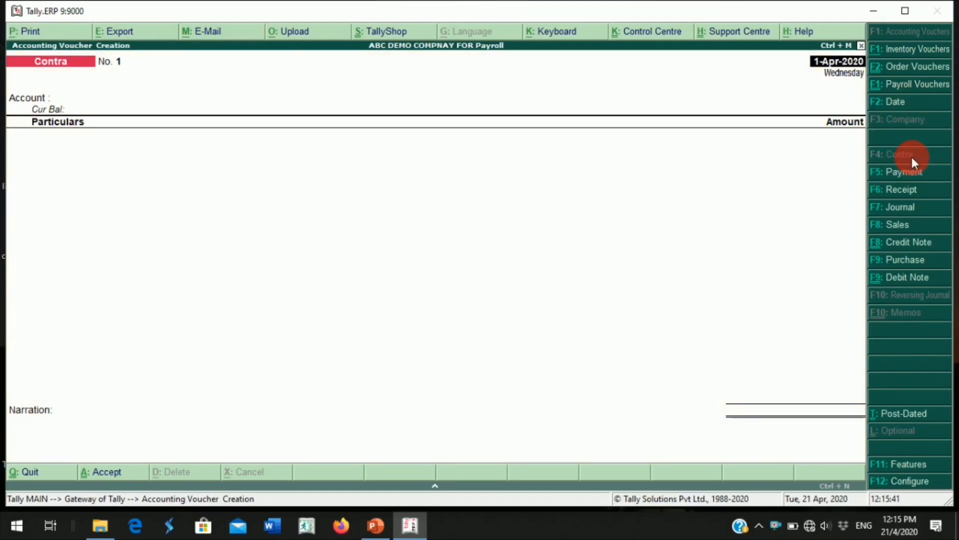
key(Return)
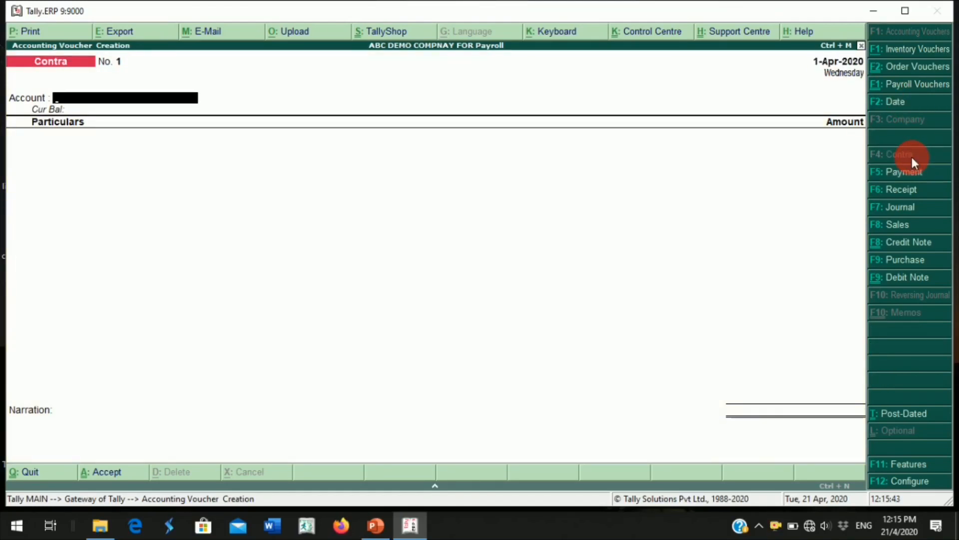
click(905, 175)
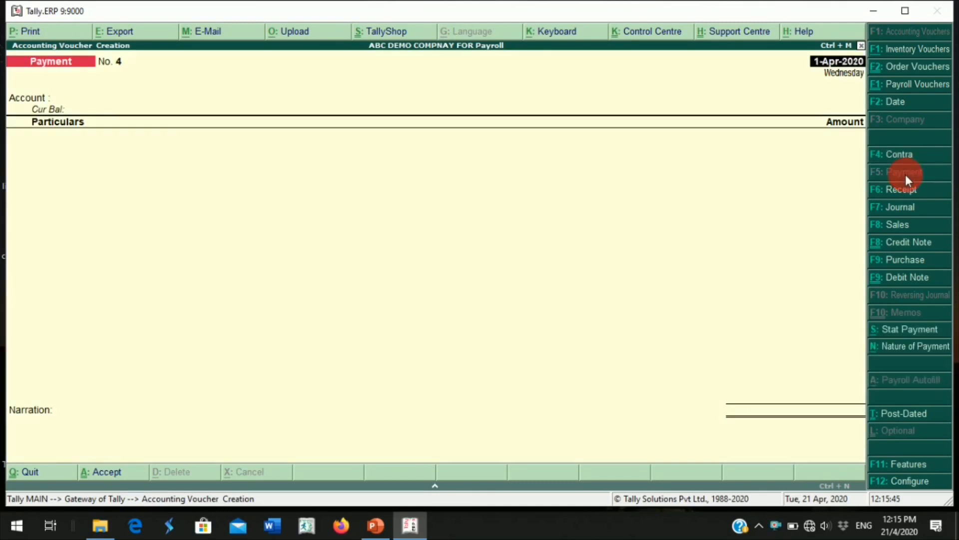
Switch to the Receipt voucher and configure single entry mode as No and "Use Cr/Dr instead of To/By during entry" as Yes
key(Return)
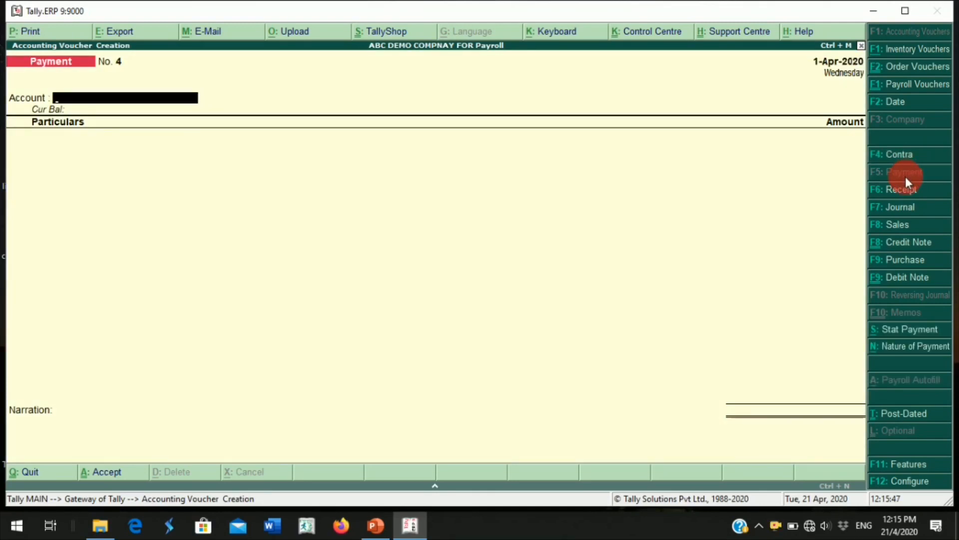
click(902, 190)
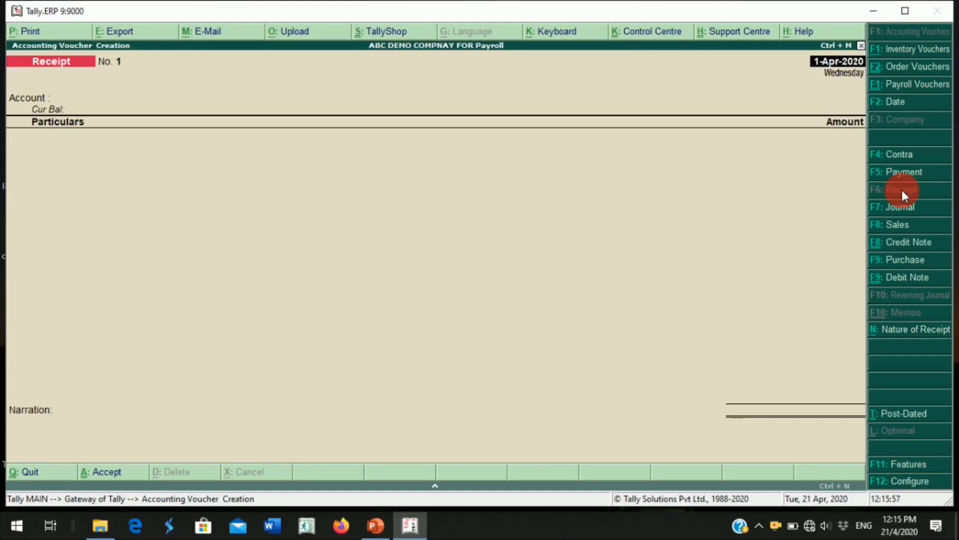
click(898, 481)
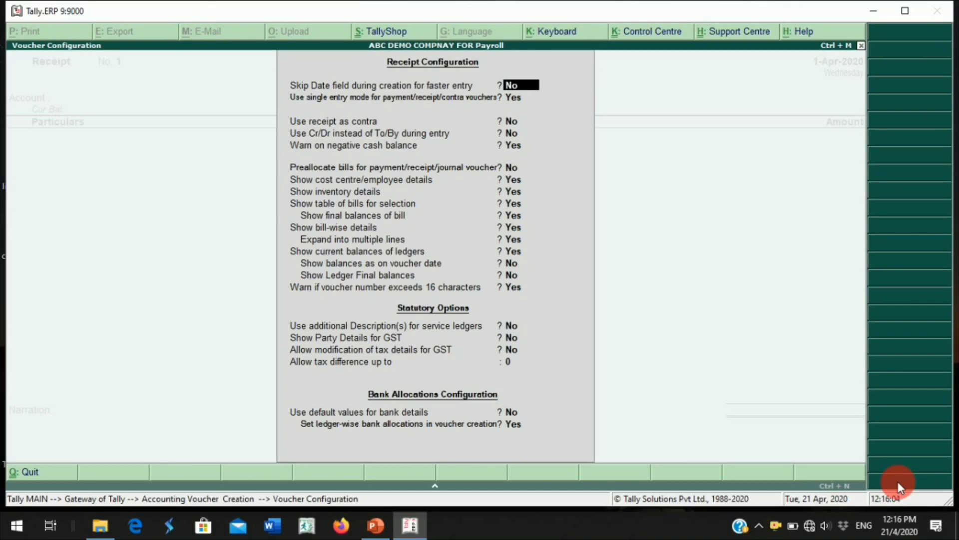
key(Return)
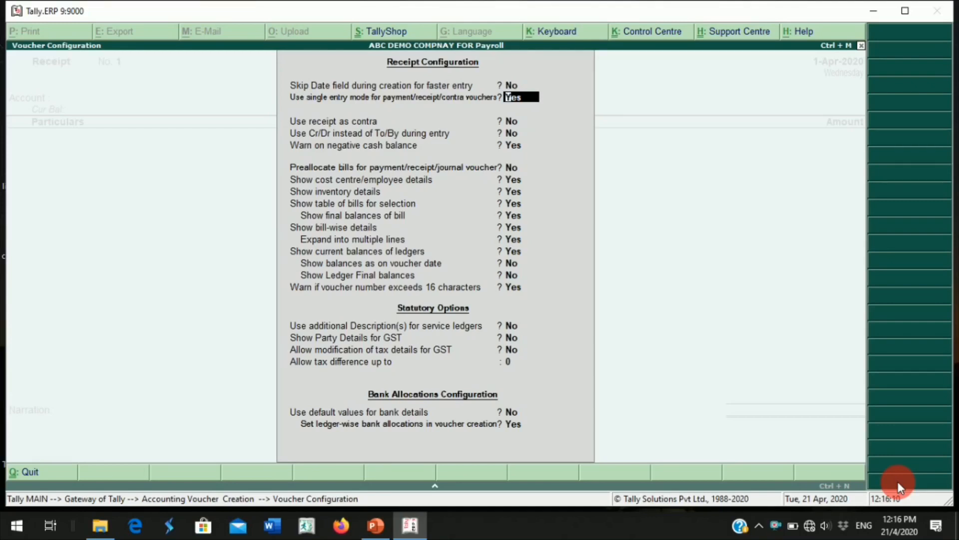
text(n)
key(Return)
key(Return)
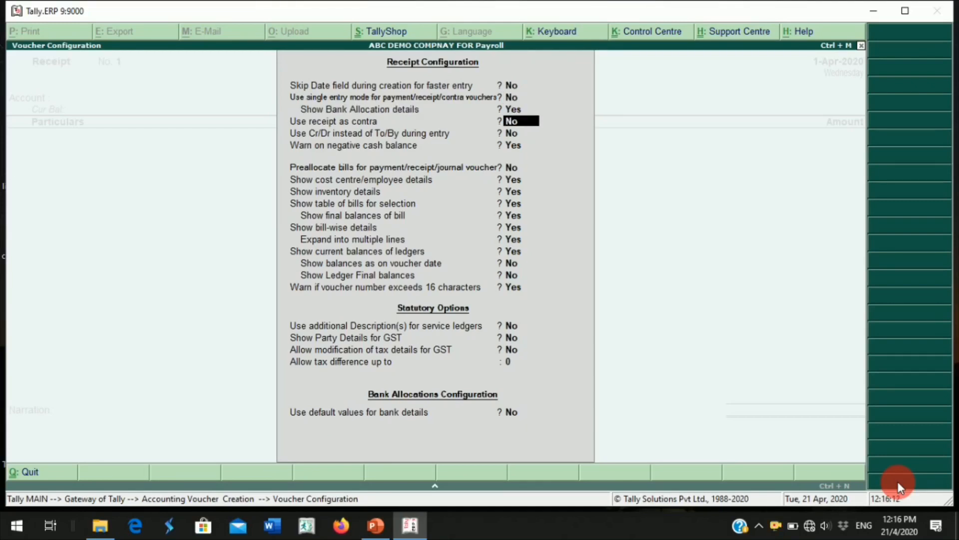
key(Return)
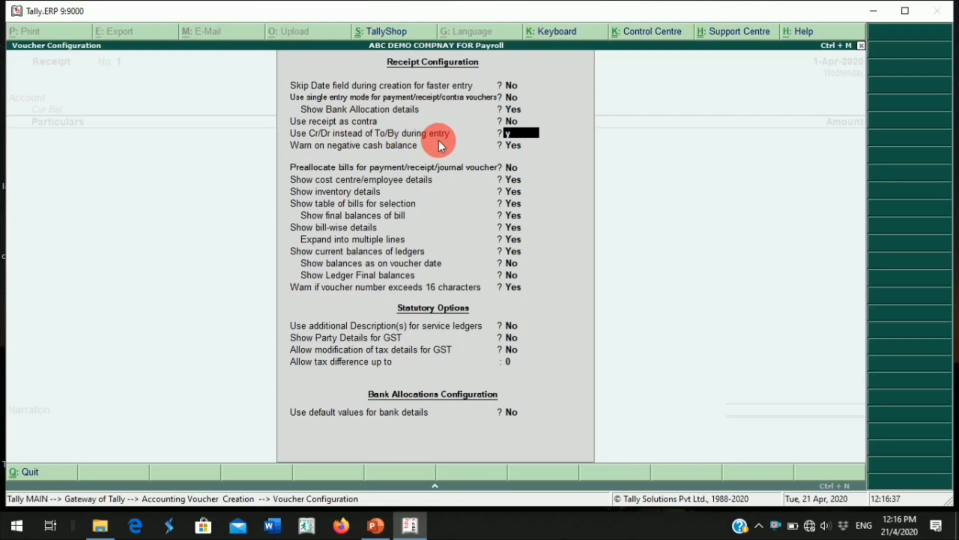
key(y)
key(ctrl+a)
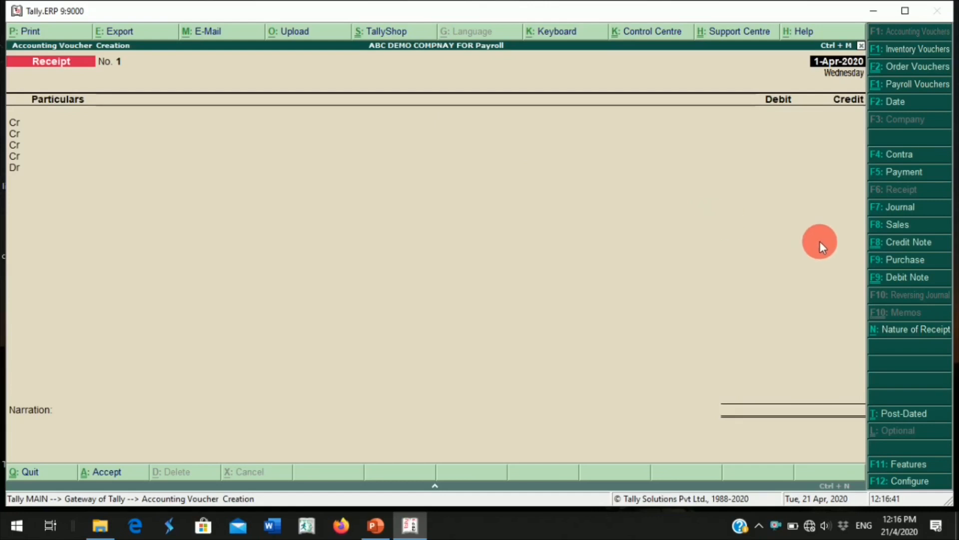
Check the Payment voucher's layout, and set "Use Cr/Dr instead of To/By during entry" to No in the Contra voucher configuration
click(901, 172)
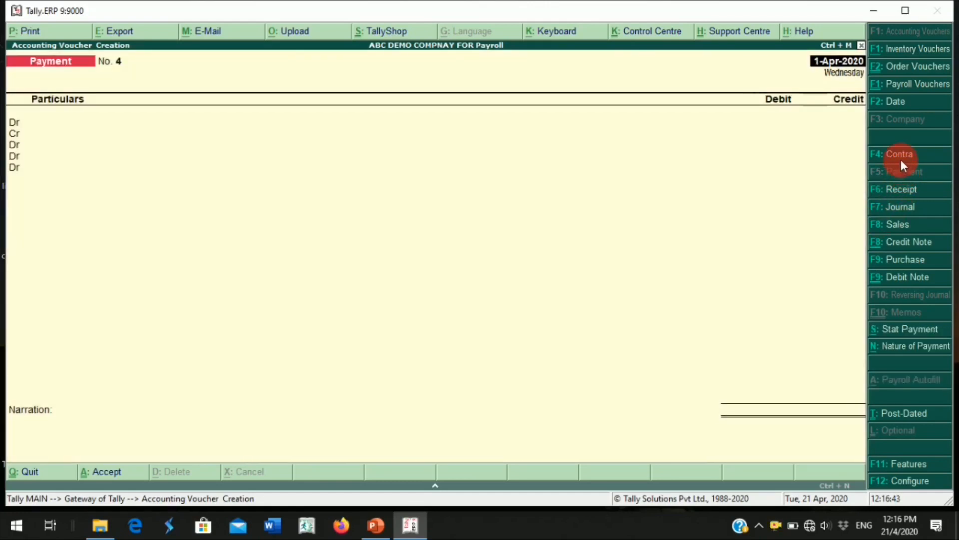
click(900, 155)
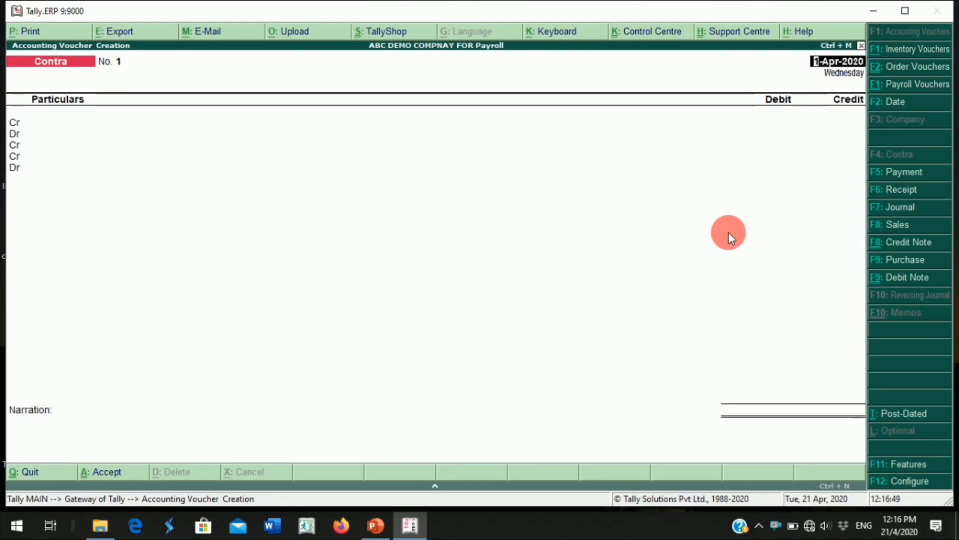
click(892, 481)
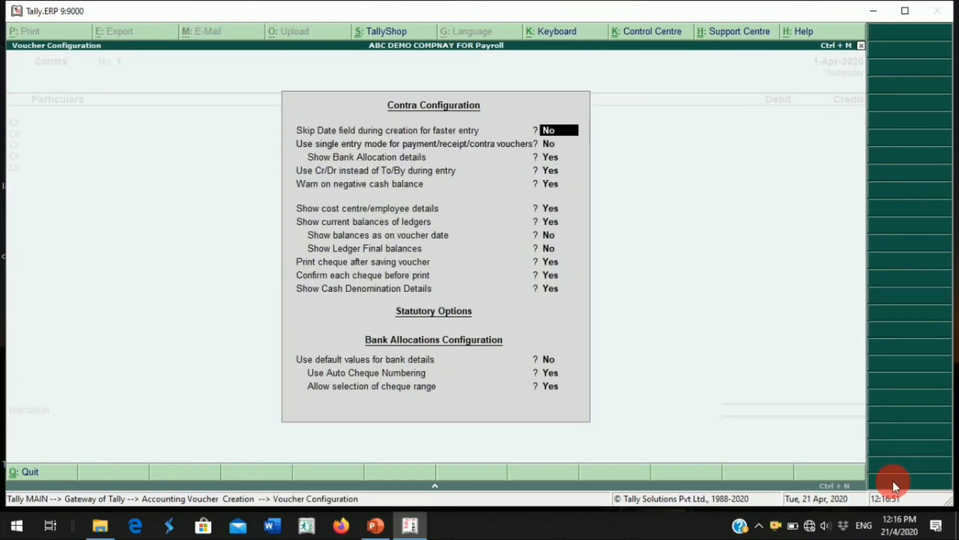
key(Return)
key(Return)
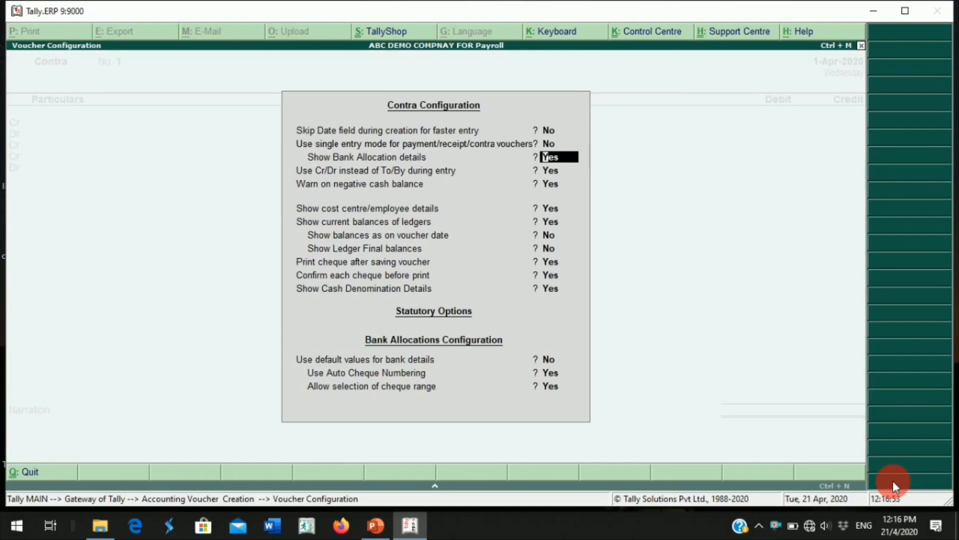
key(Return)
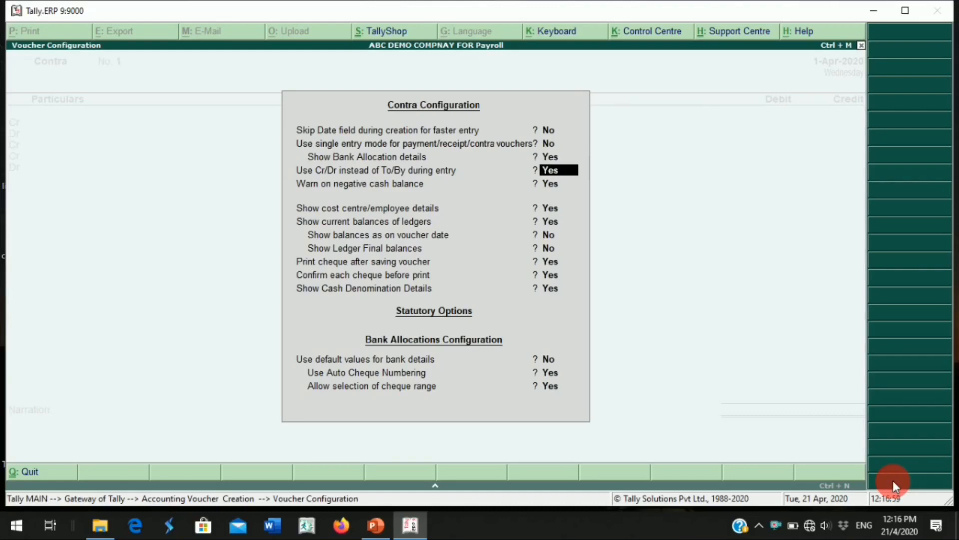
text(n)
key(Return)
key(ctrl+a)
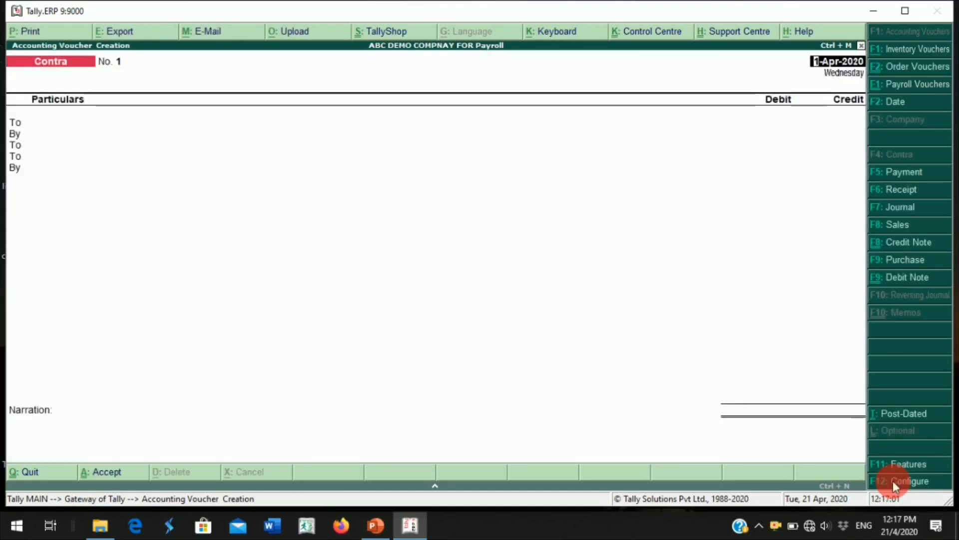